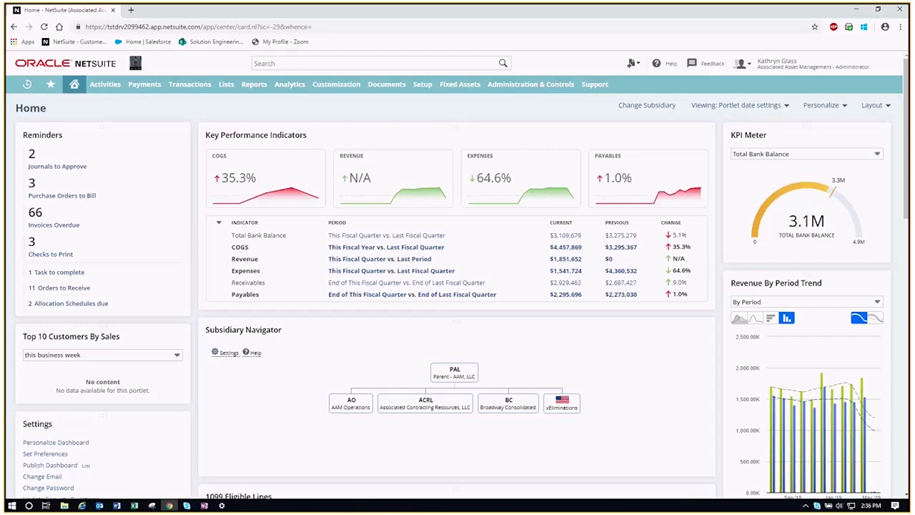
Switch to the CSV Import Podcast Employees.csv workbook in Excel, which lists six employee records
left_click(134, 505)
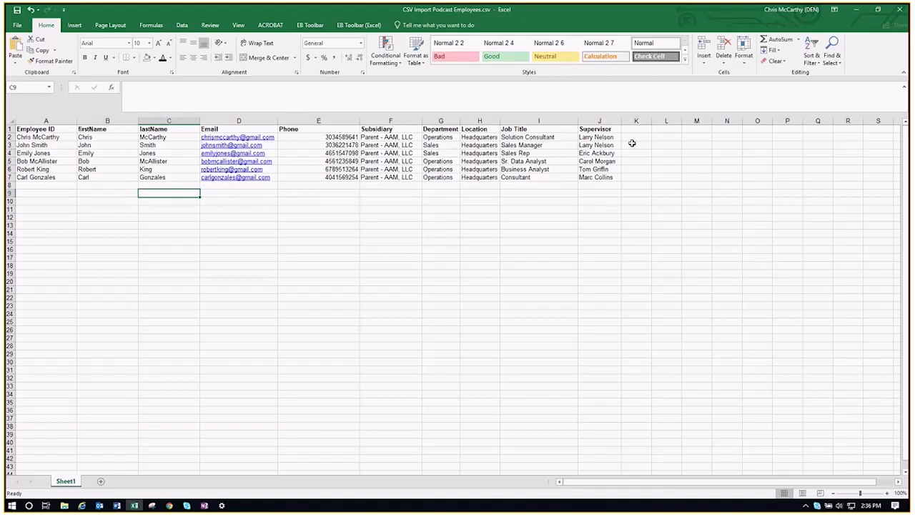
left_click(175, 208)
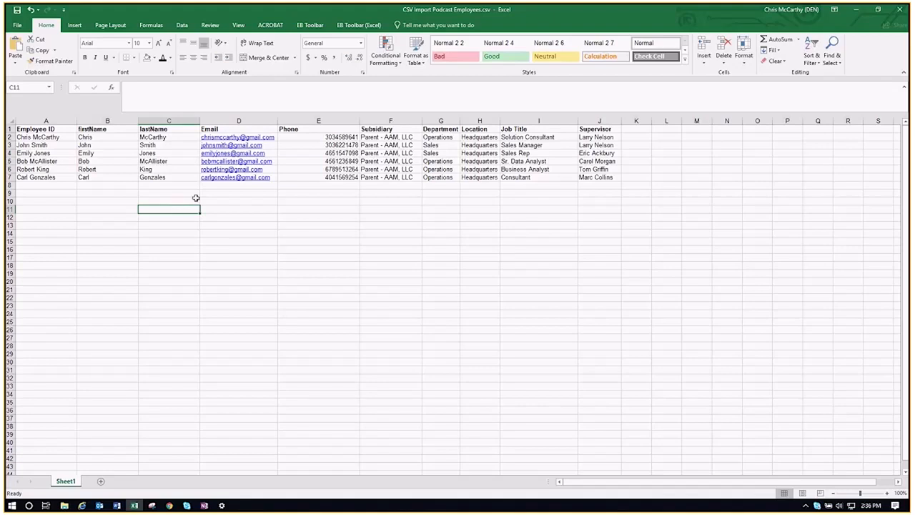
left_click(639, 128)
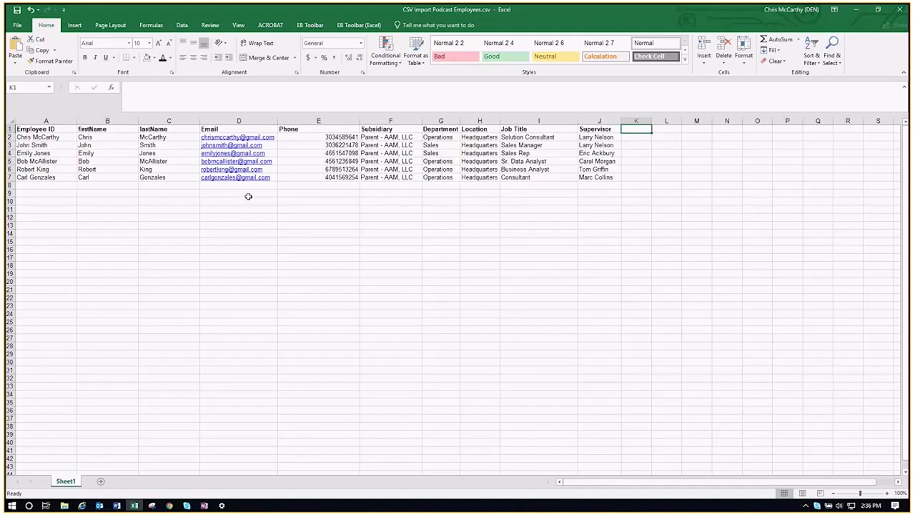
Minimize the Excel workbook so the NetSuite home dashboard shows in Chrome
left_click(856, 12)
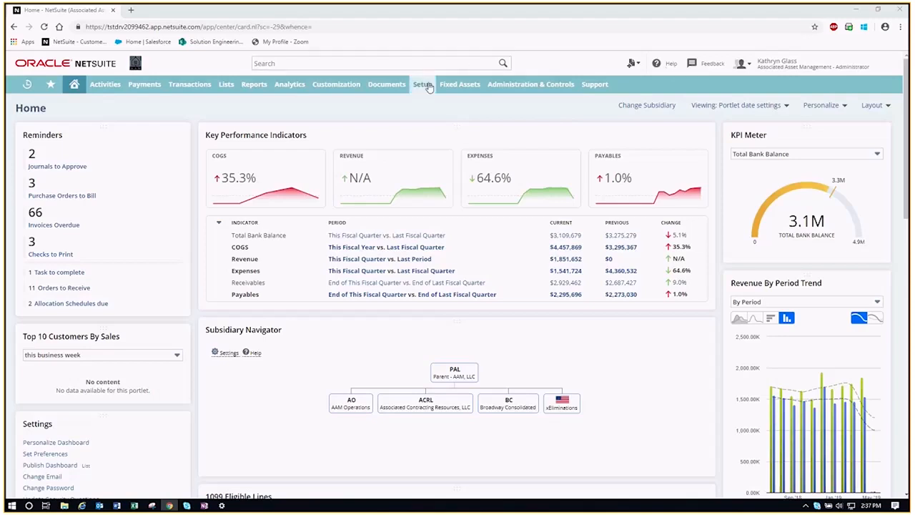
Launch Import CSV Records from the Setup > Import/Export menu
mouse_move(422, 84)
mouse_move(450, 228)
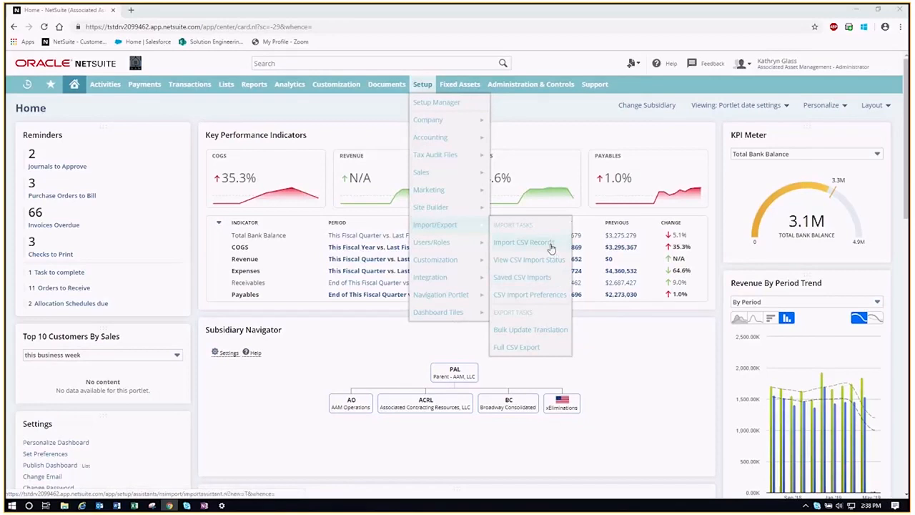
left_click(551, 247)
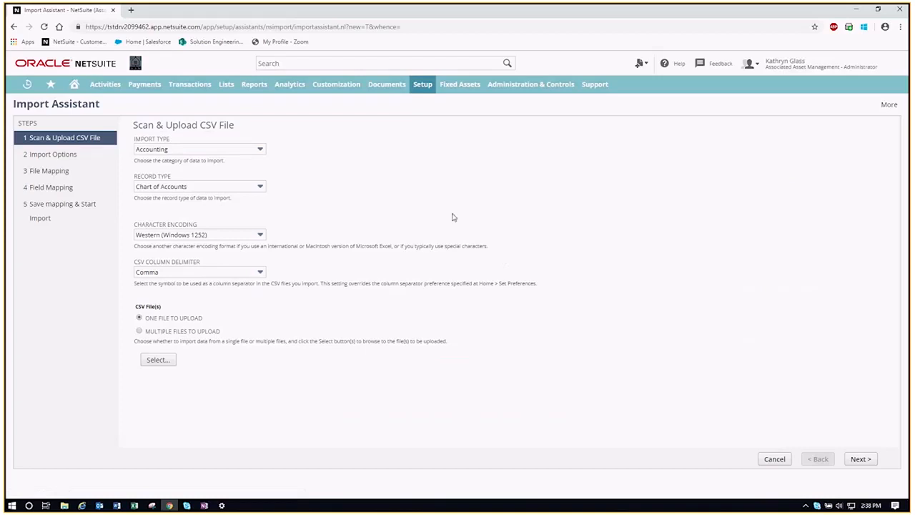
Set both Import Type and Record Type to Employees in the Import Assistant
left_click(235, 152)
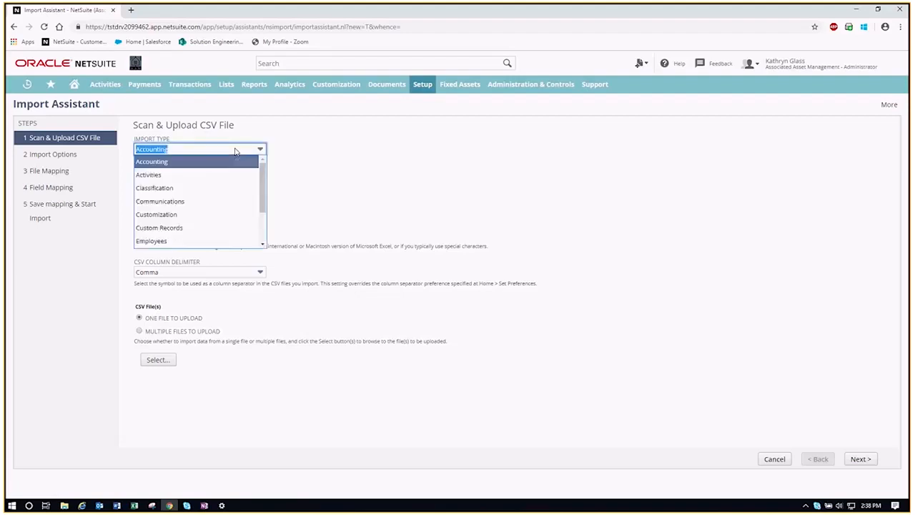
left_click(205, 244)
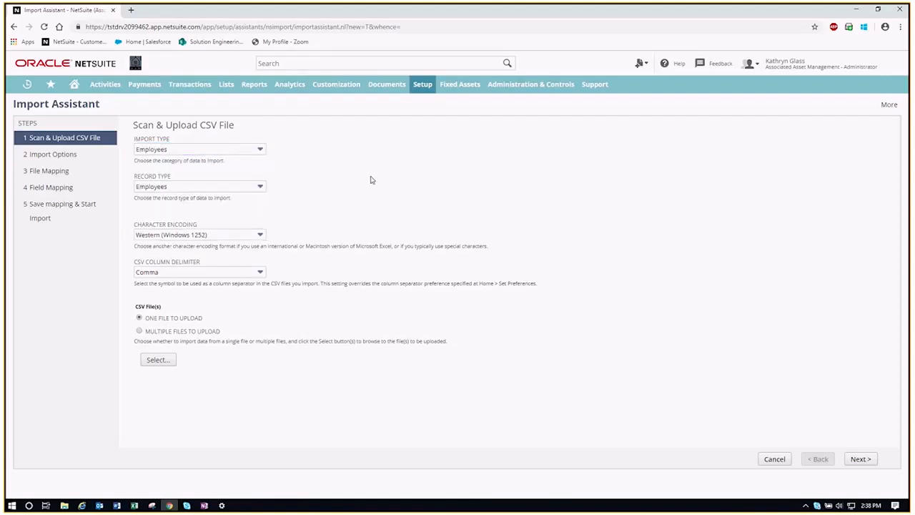
left_click(195, 187)
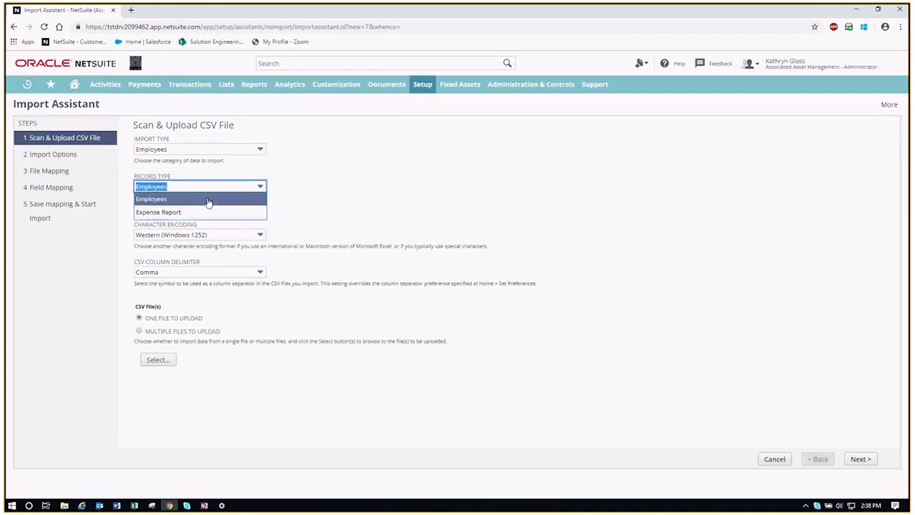
left_click(208, 200)
left_click(368, 180)
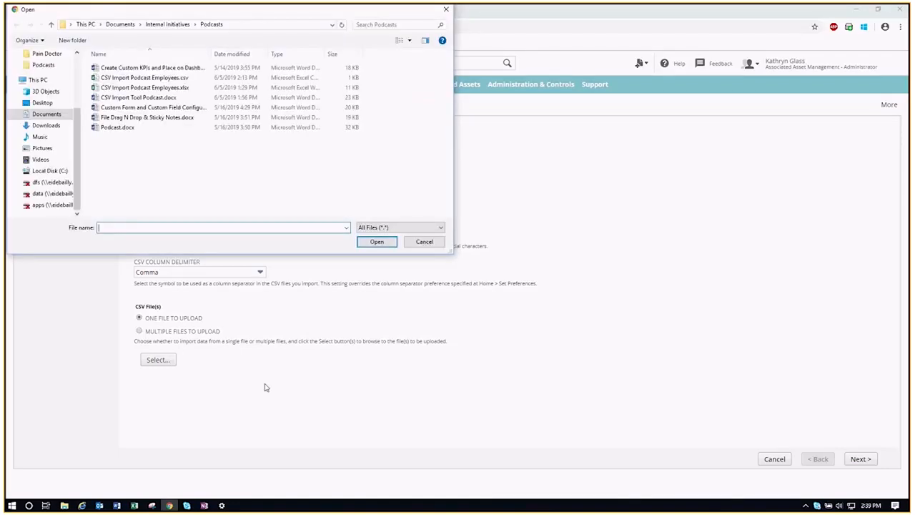
Upload CSV Import Podcast Employees.csv and continue to the Import Options step
left_click(199, 78)
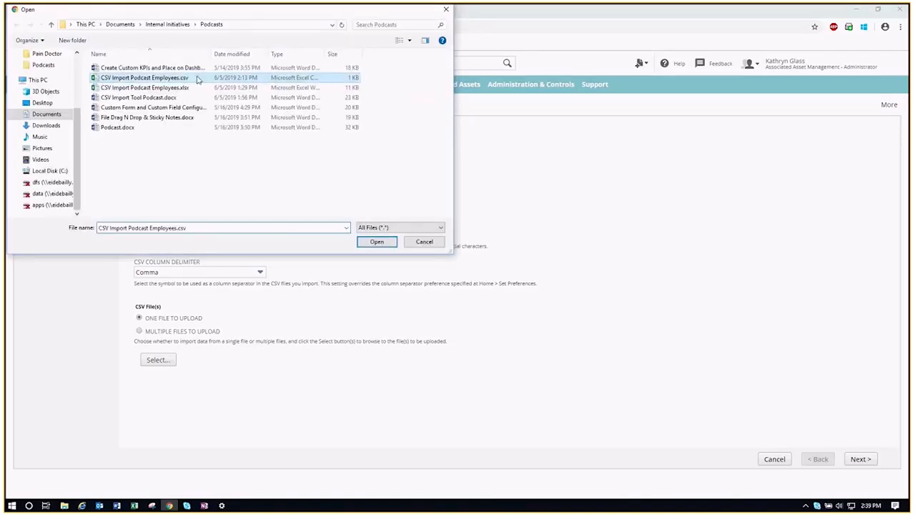
left_click(385, 245)
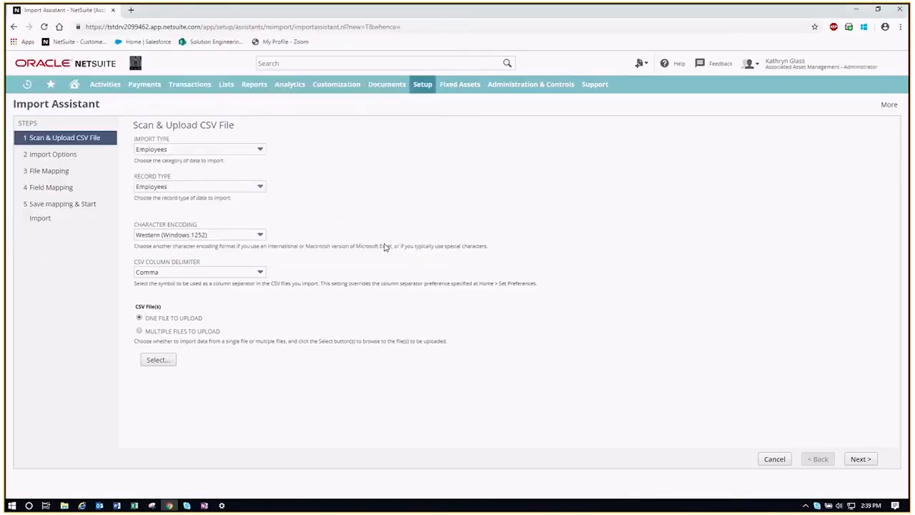
left_click(862, 459)
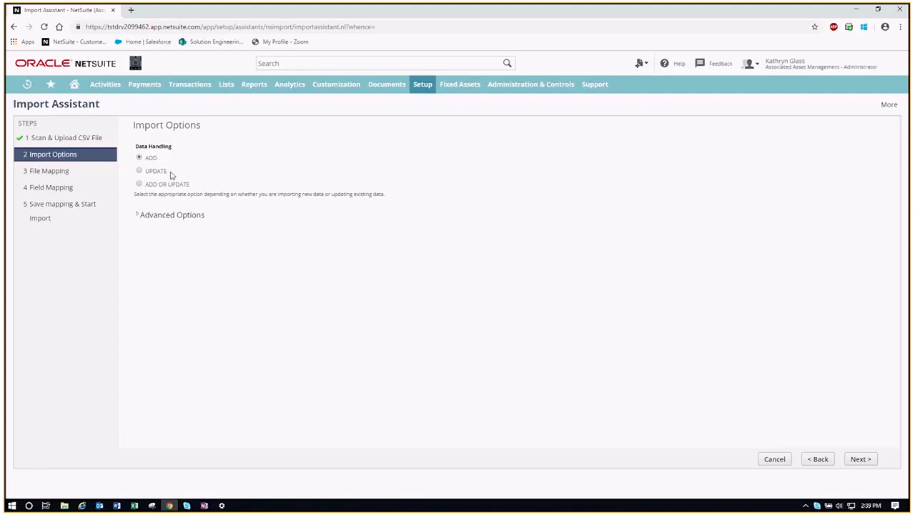
Keep Data Handling at ADD and leave the Advanced Options at their defaults
left_click_drag(169, 172, 143, 172)
double_click(196, 187)
left_click_drag(193, 185, 145, 184)
left_click(239, 184)
left_click(137, 216)
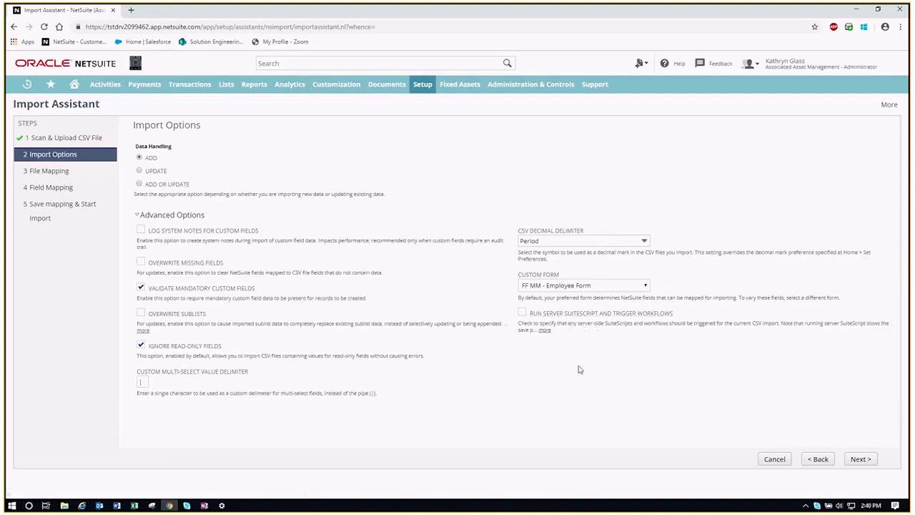
left_click(171, 214)
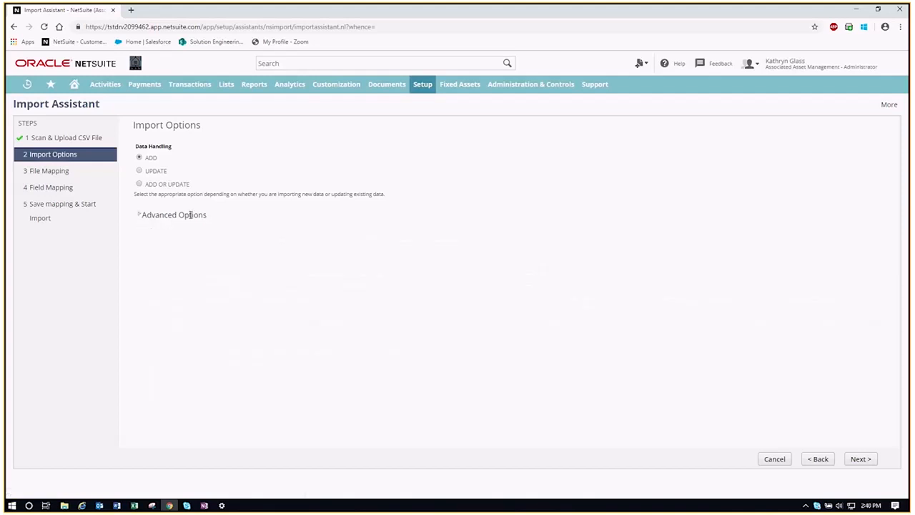
Verify all ten CSV columns map to matching Employee fields, e.g. Employee ID to Employee : Employee ID
left_click(860, 460)
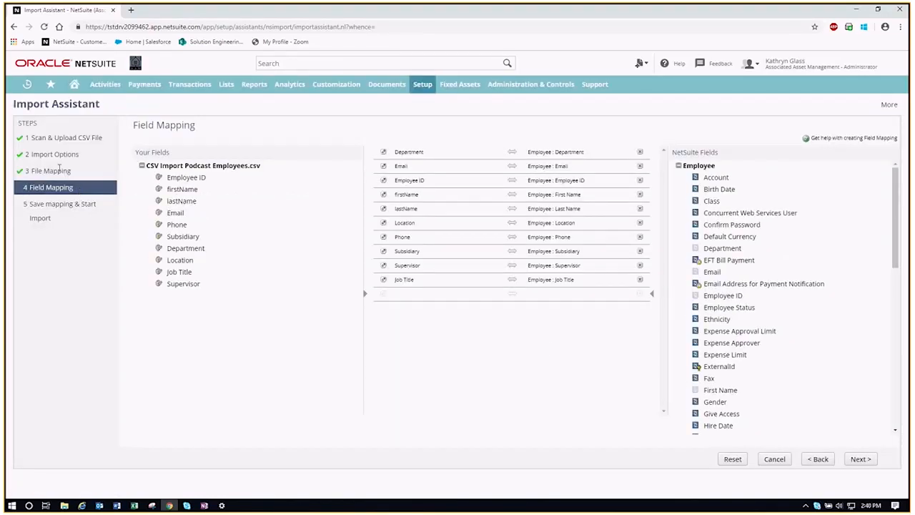
left_click_drag(68, 171, 31, 171)
left_click(82, 192)
left_click_drag(582, 180, 527, 184)
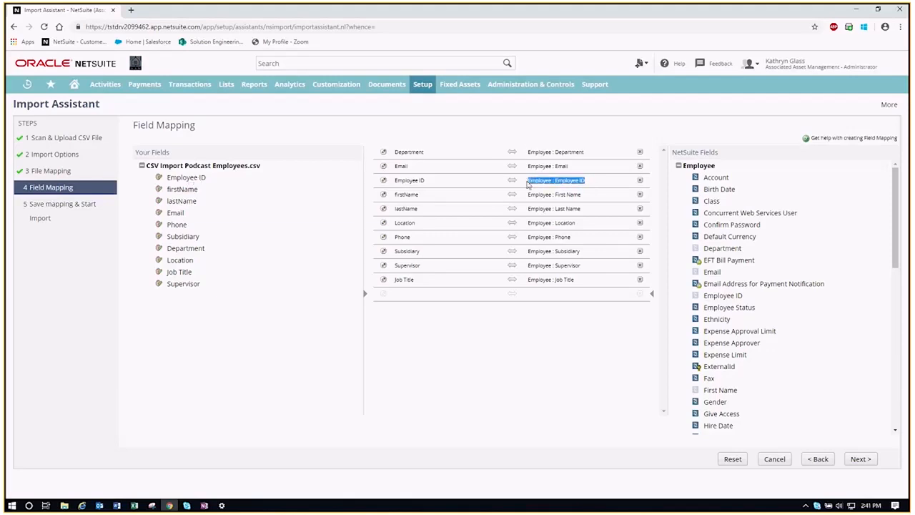
left_click(727, 155)
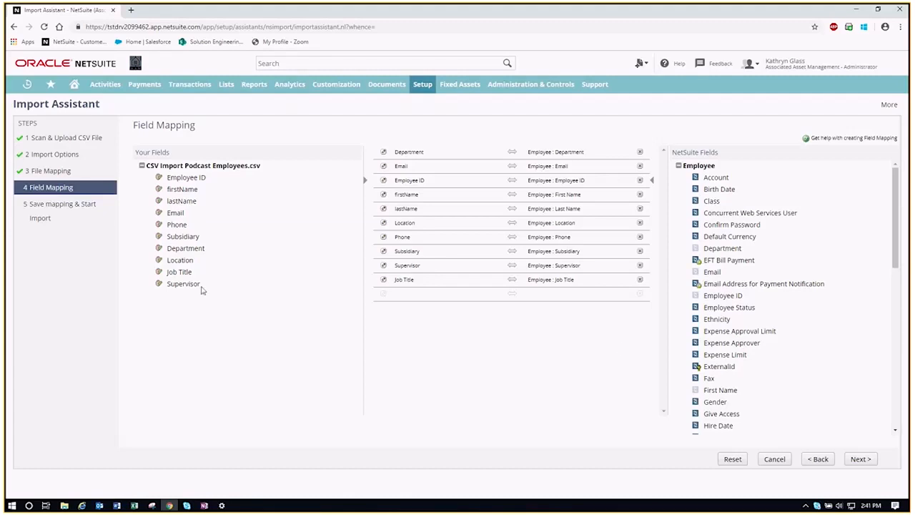
left_click(860, 458)
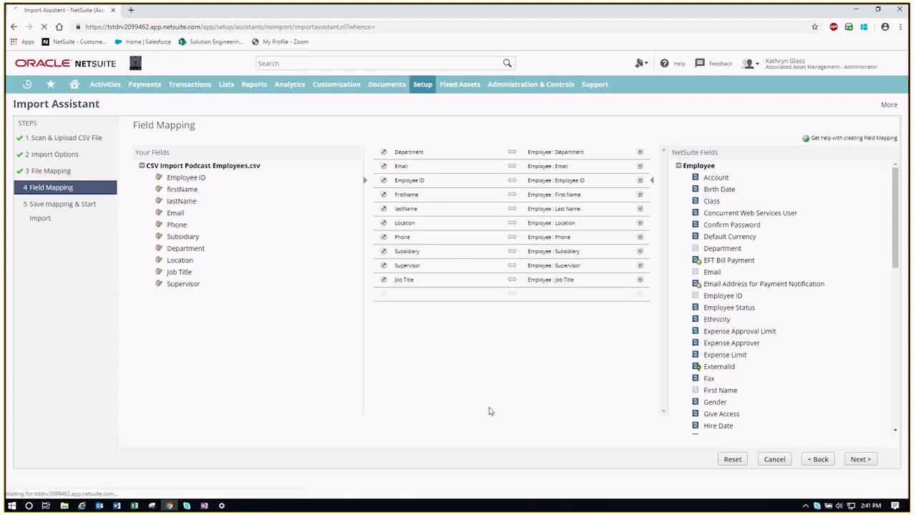
Enter 'Employees - 6.3.19' as the Import Map Name
type("Employee")
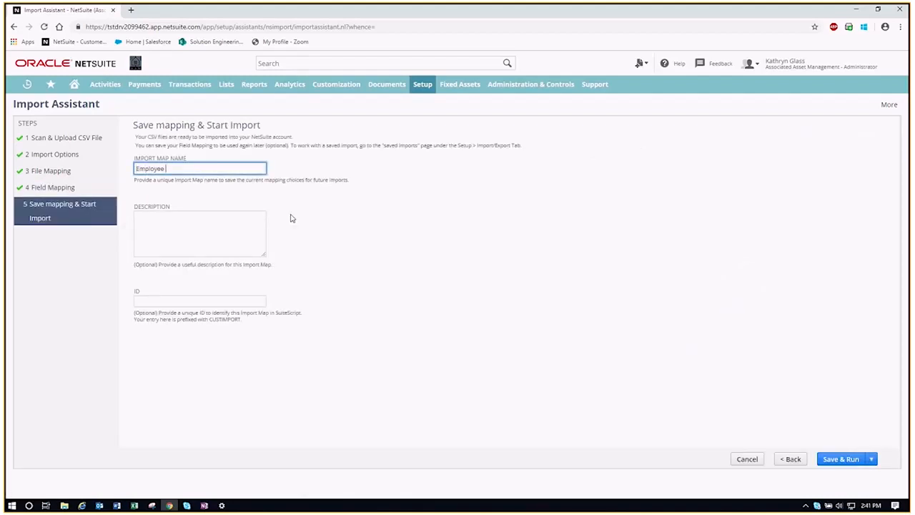
type("s - 6.3.19")
left_click(292, 233)
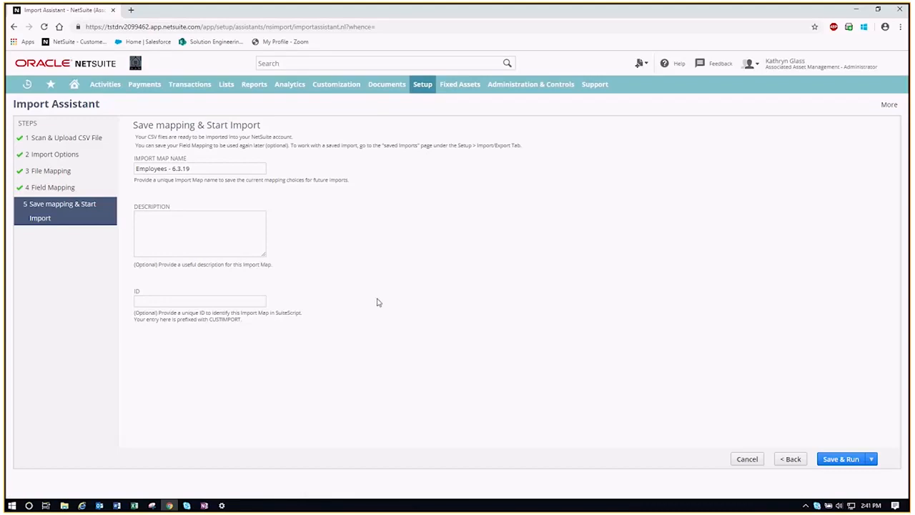
Save the Employees - 6.3.19 map and run the employee import job
left_click(839, 460)
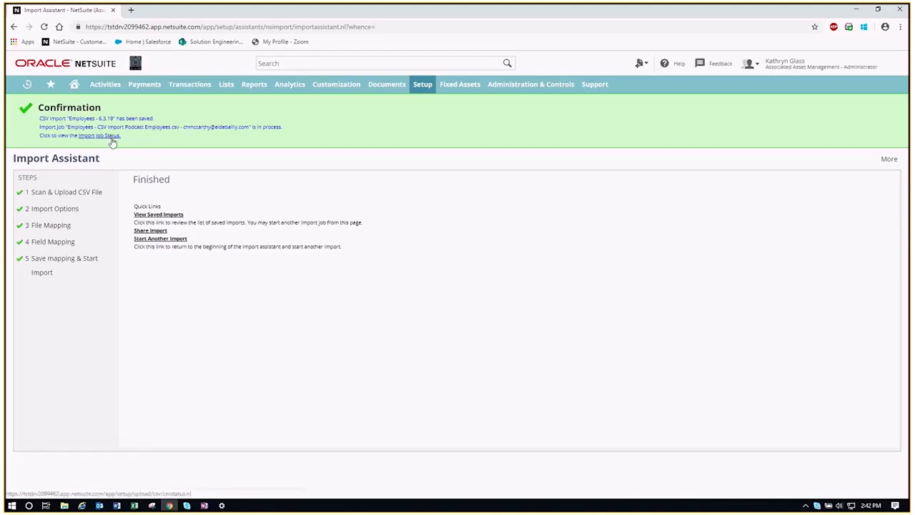
mouse_move(422, 86)
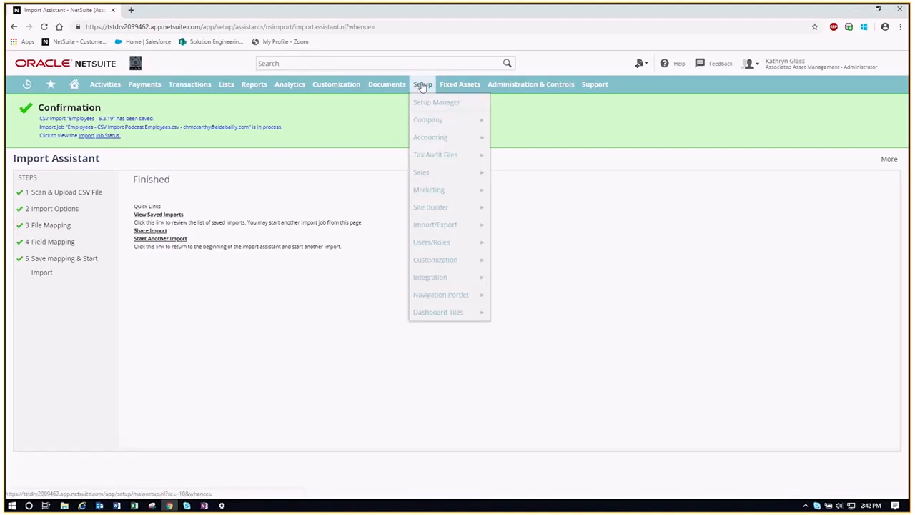
mouse_move(424, 226)
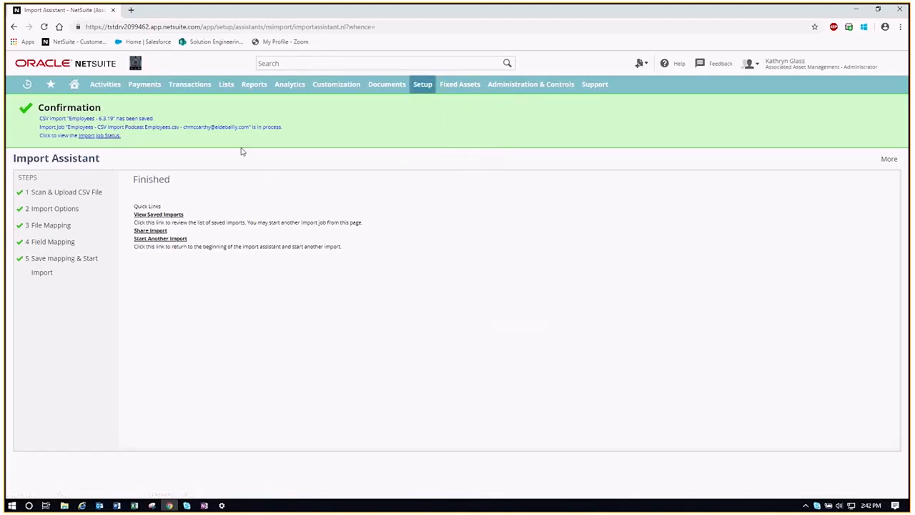
Compare the 6 of 6 and 3 of 6 job messages, then download the 3-of-6 job's CSV Response
left_click(111, 136)
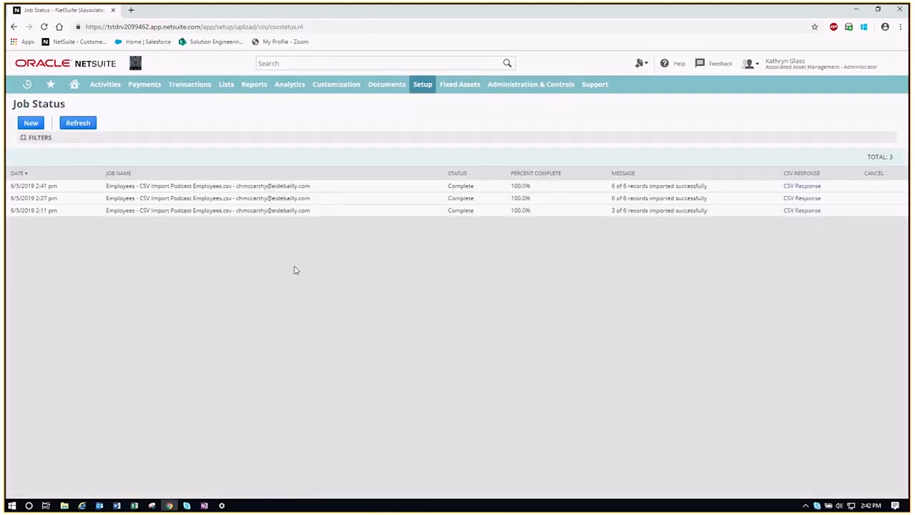
left_click_drag(734, 187, 611, 188)
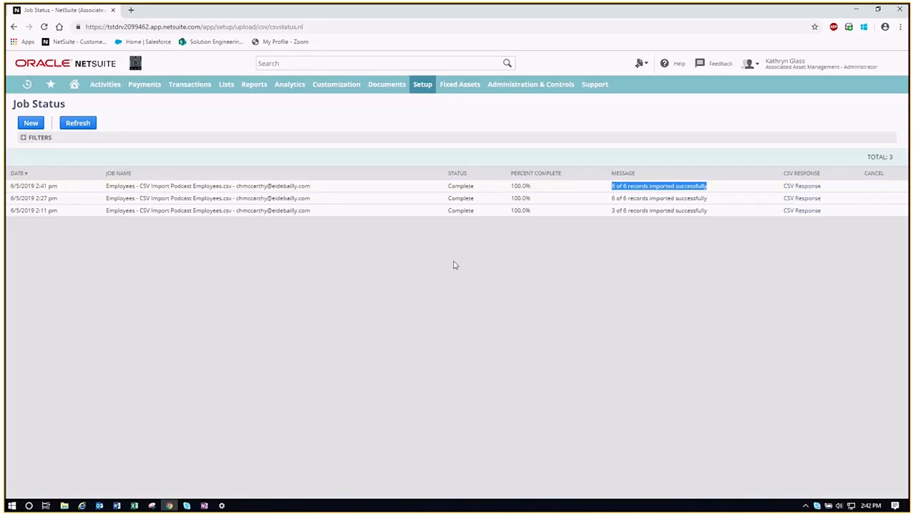
left_click(431, 262)
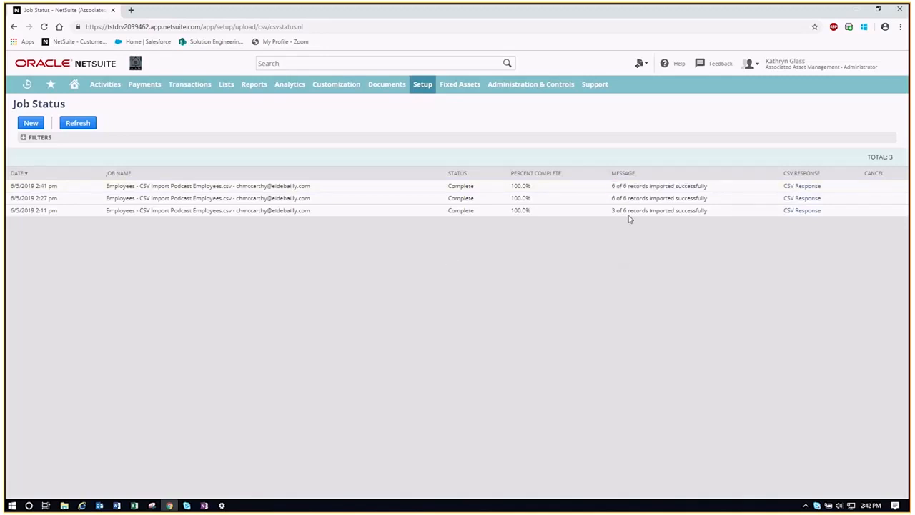
left_click_drag(612, 210, 707, 210)
left_click(674, 283)
left_click(804, 212)
Open the downloaded response file, autofit column A, and read the first failed record's error and subsidiary value
left_click(48, 489)
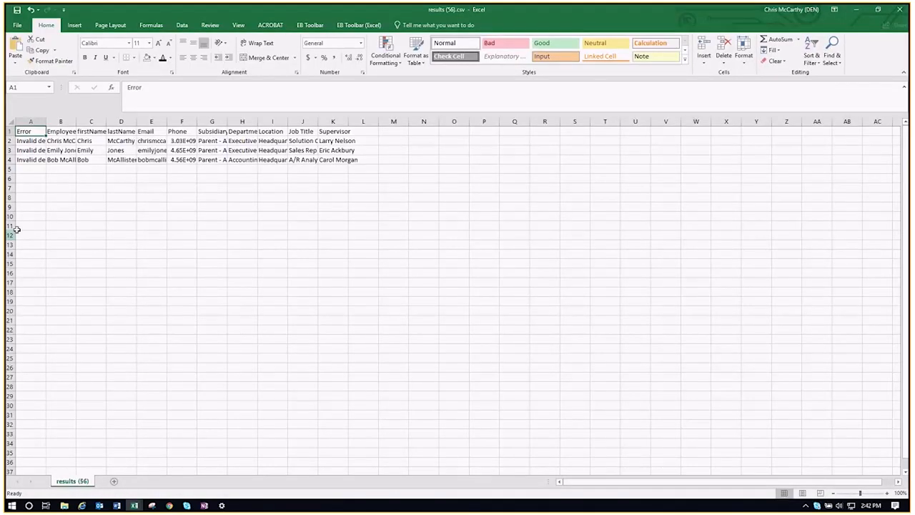
left_click_drag(46, 121, 46, 122)
double_click(45, 122)
left_click(82, 189)
left_click(125, 140)
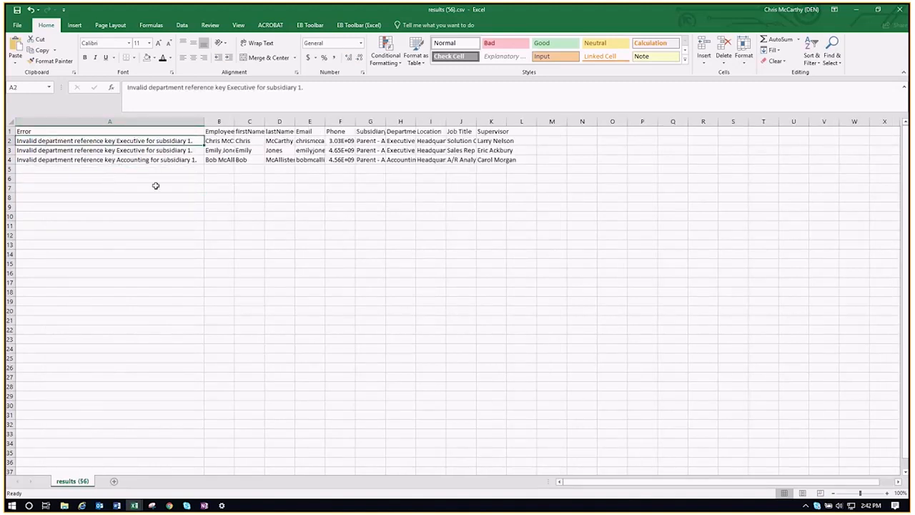
left_click(381, 141)
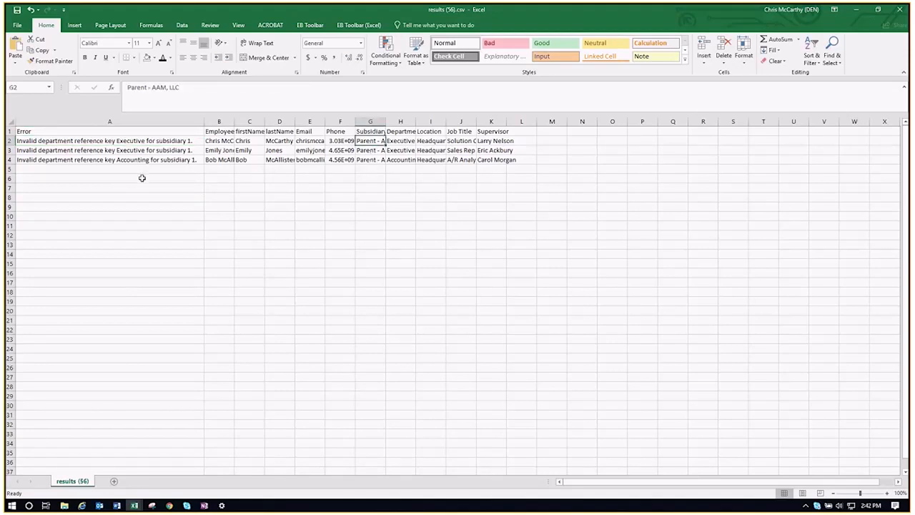
Close the response workbook without saving and return to the NetSuite Job Status page
left_click(900, 12)
left_click(455, 269)
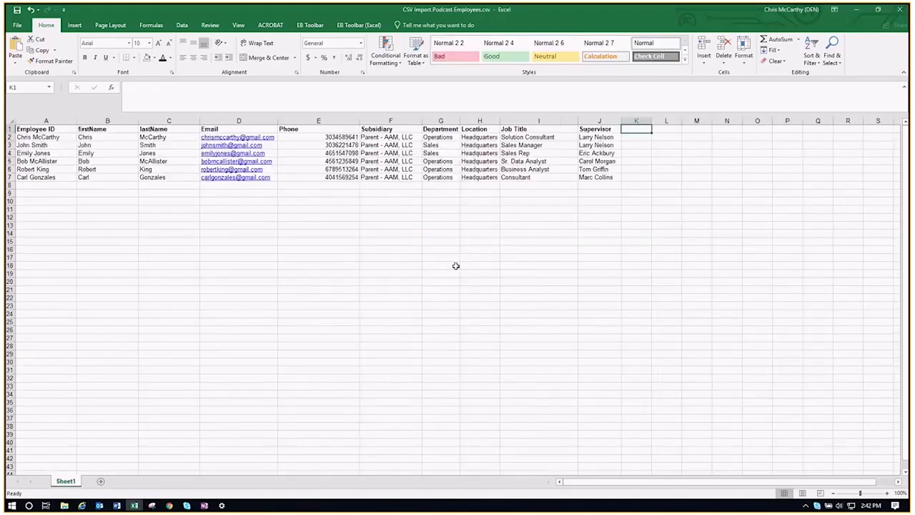
left_click(169, 506)
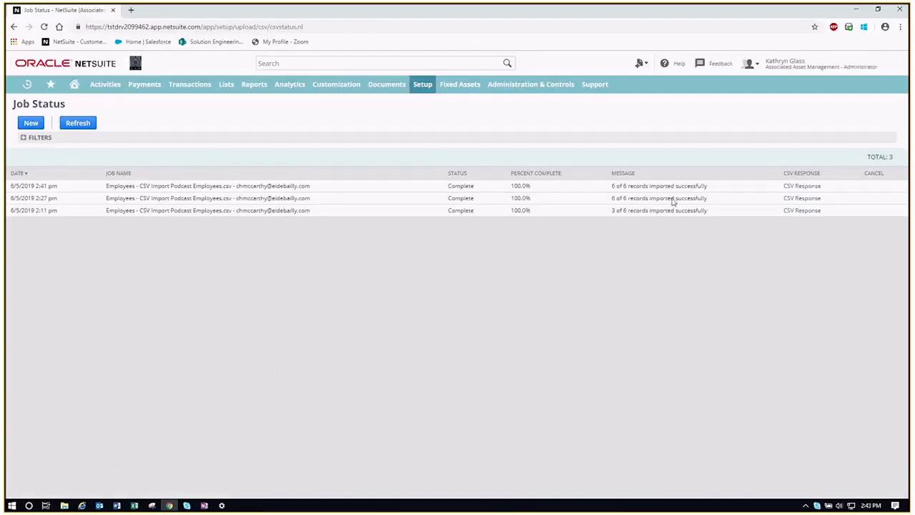
Search globally for an imported employee by name and open their Employee record in a new active tab
left_click(369, 65)
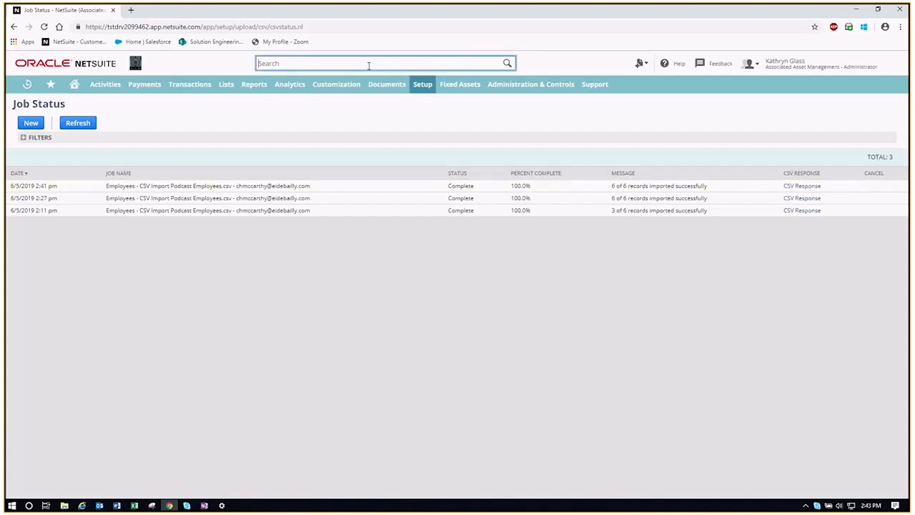
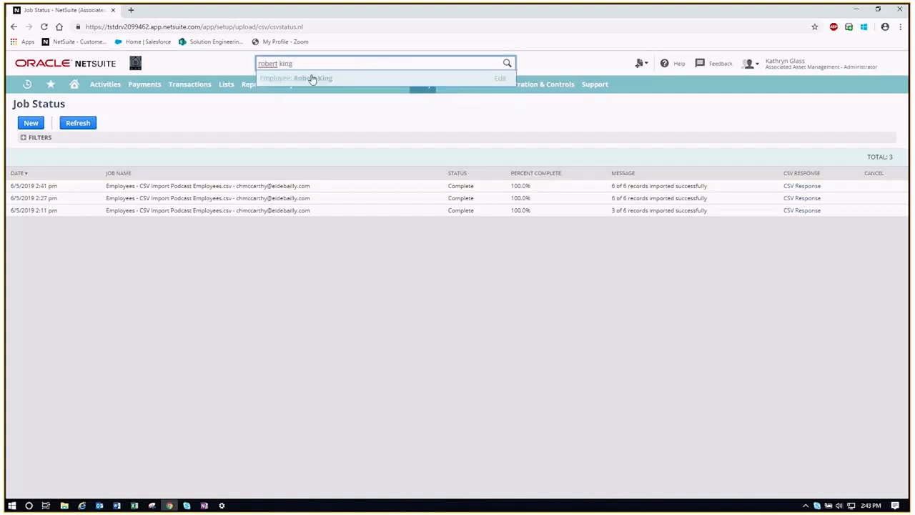
right_click(310, 78)
left_click(325, 83)
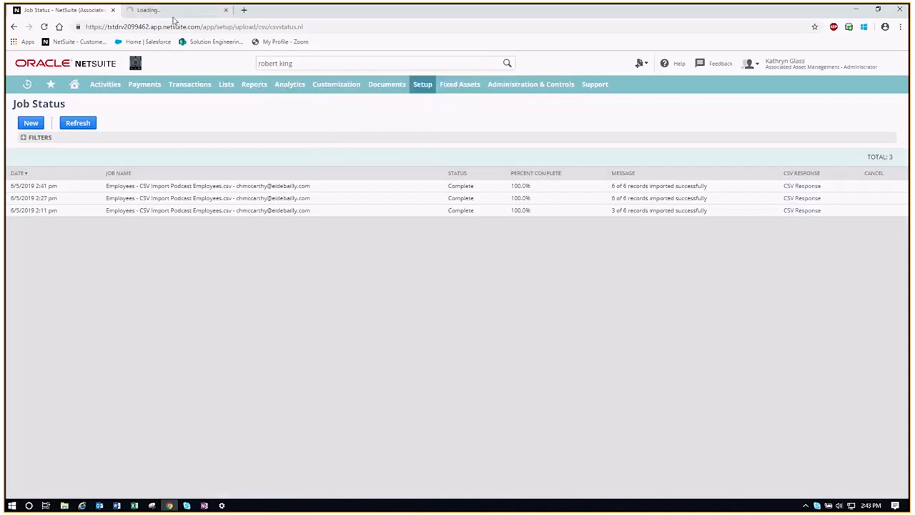
left_click(174, 13)
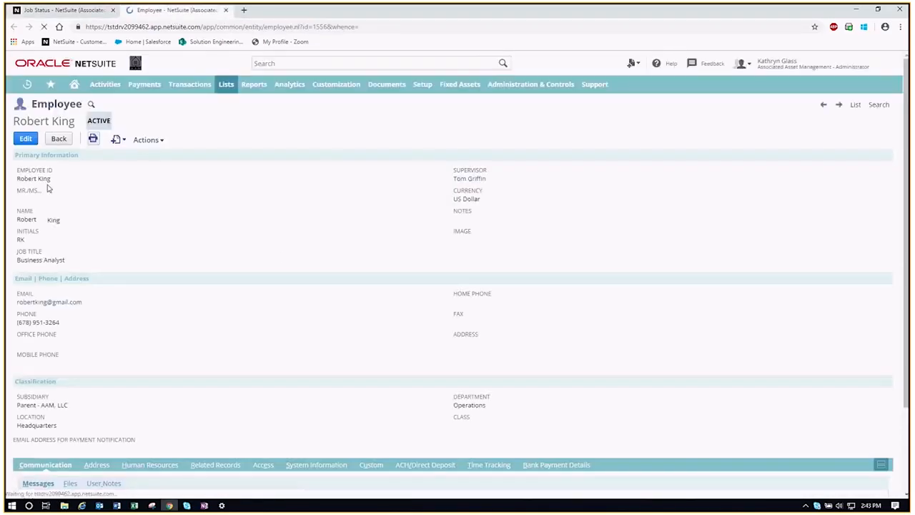